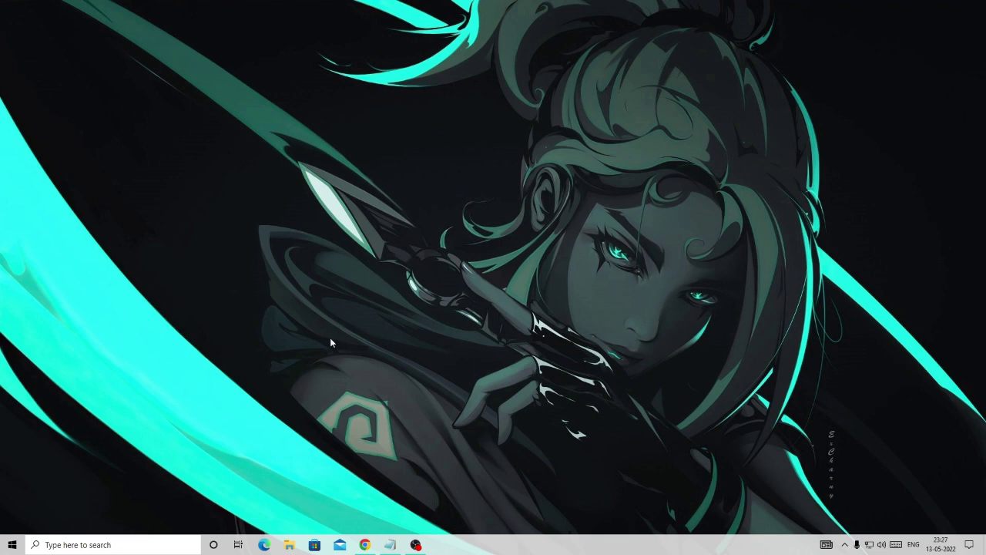
Step: Search Windows for cmd and open Command Prompt as administrator
click(172, 543)
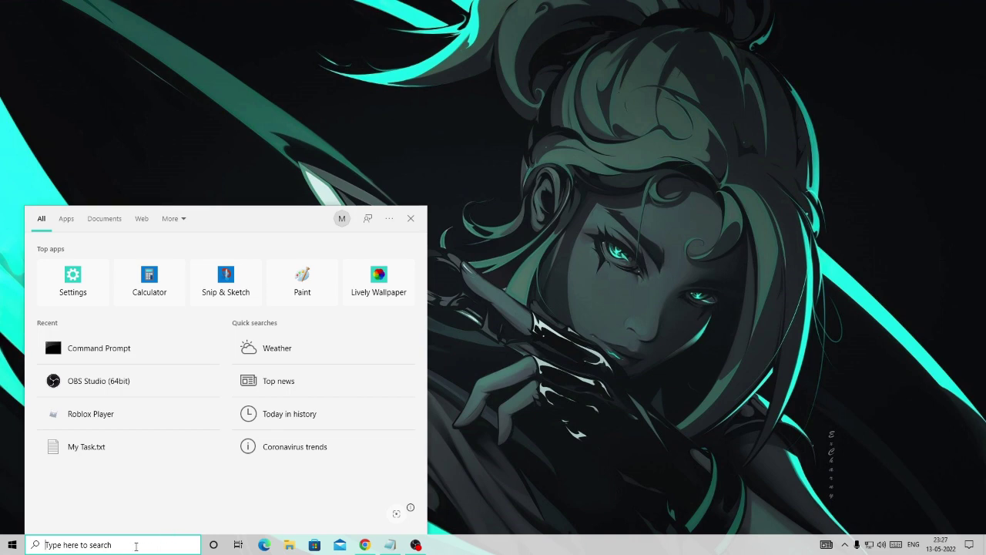
text(cmd)
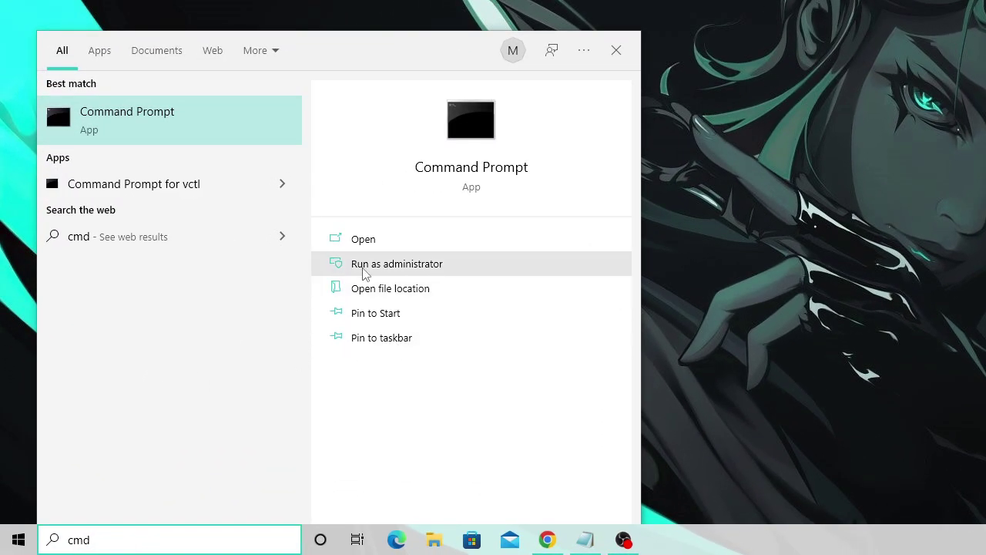
click(440, 266)
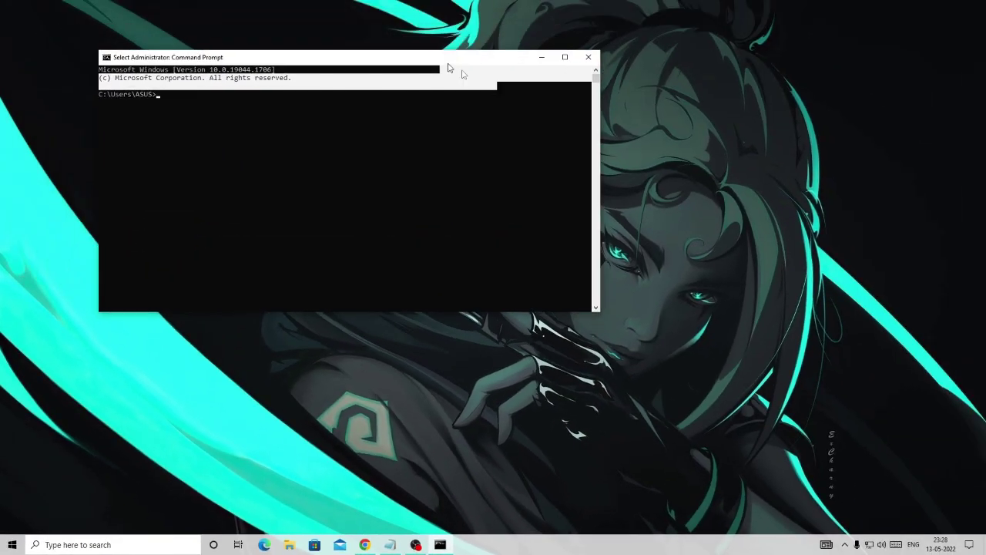
click(558, 187)
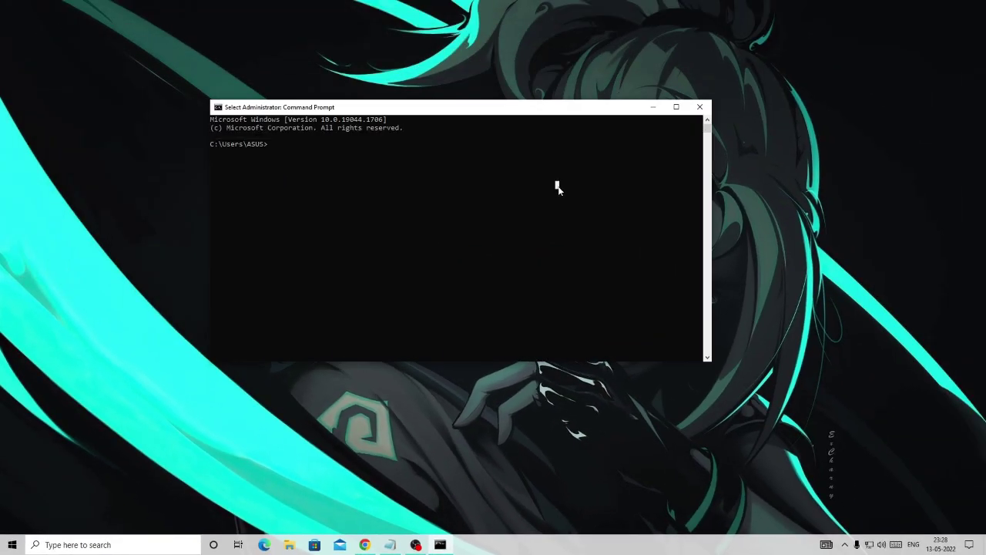
click(327, 153)
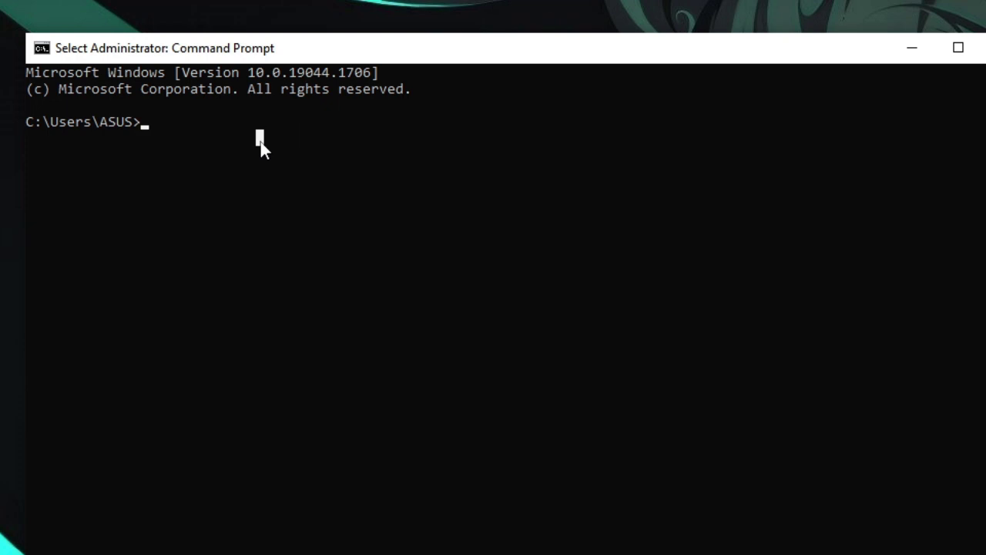
Step: Flush the DNS resolver cache by running ipconfig /flushdns
text(ipc)
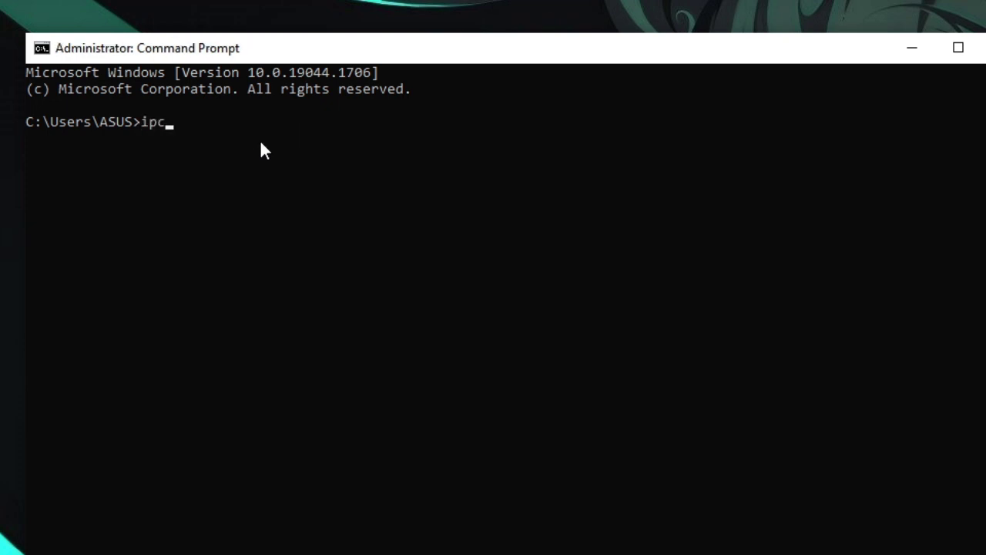
text(onfig )
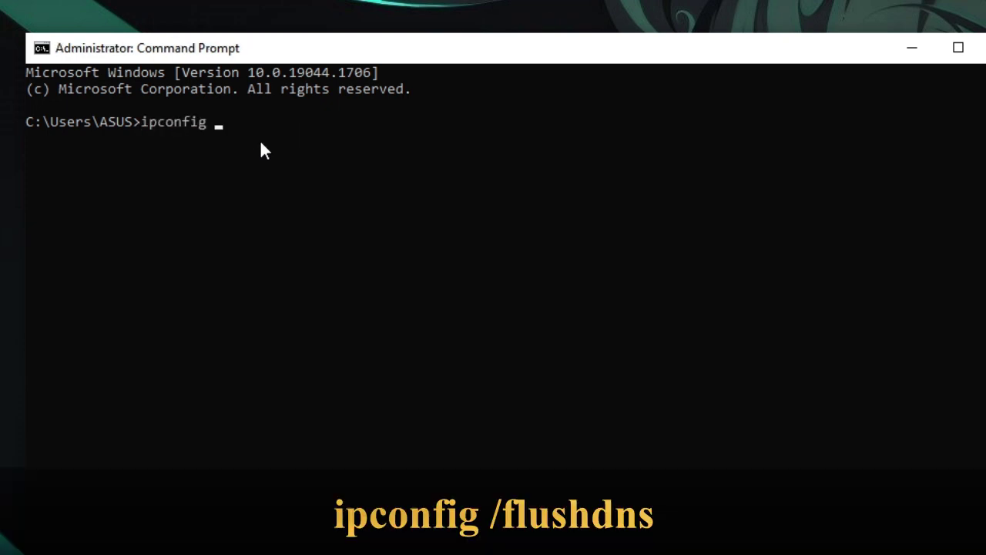
text(/flushdns)
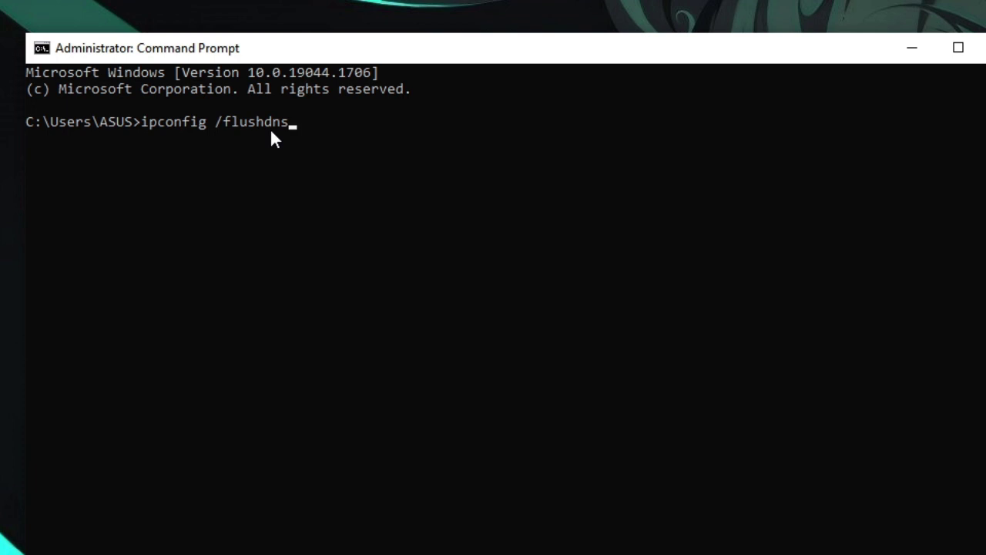
key(Return)
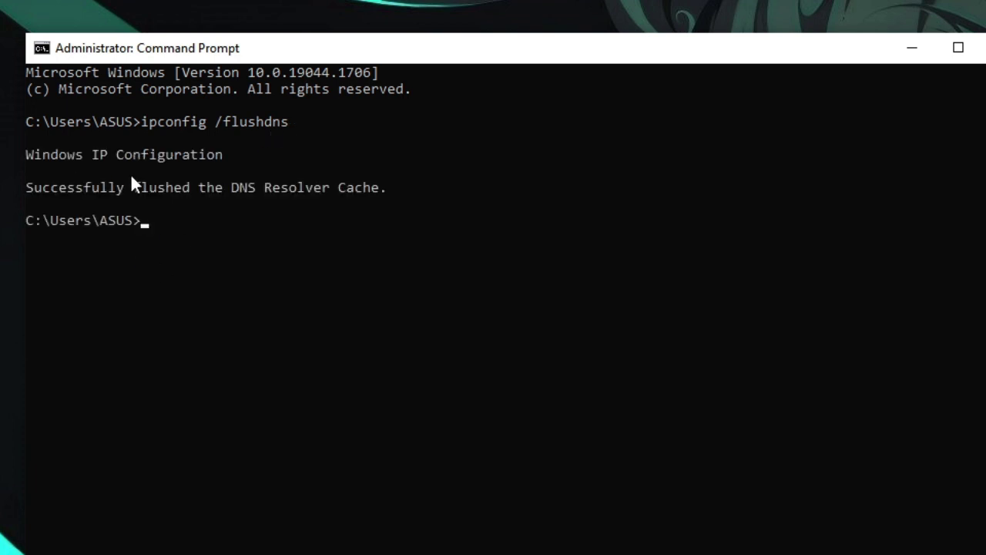
Step: Release the current IP configuration by running ipconfig /release
text(ipconfig /)
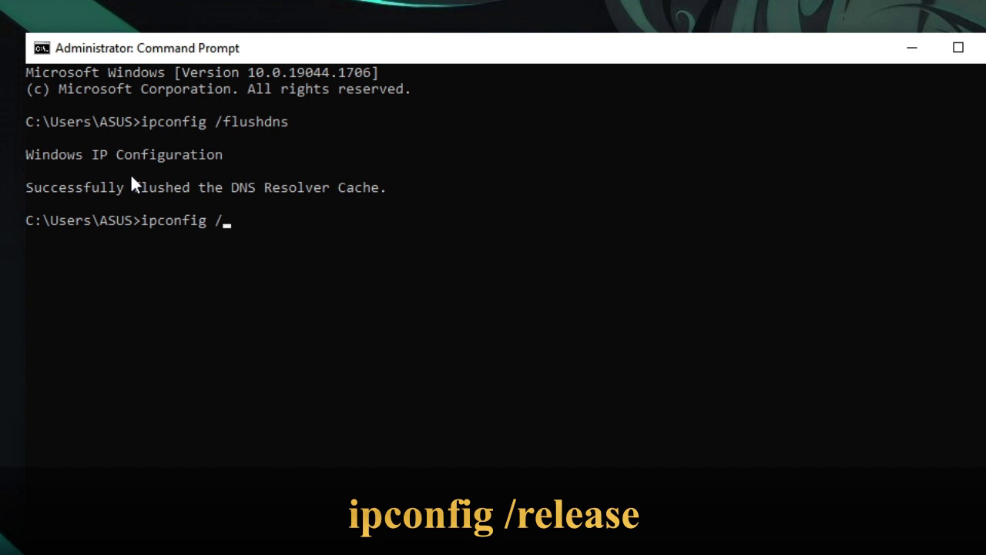
text(release)
key(Return)
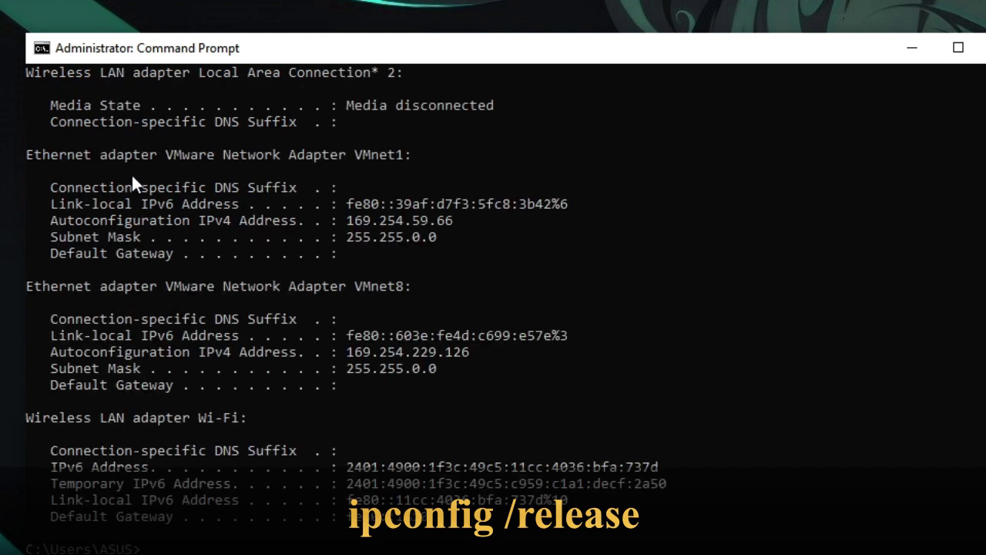
Step: Run ipconfig /renew to renew the IP configuration, and interrupt the command while it is still running
text(ip)
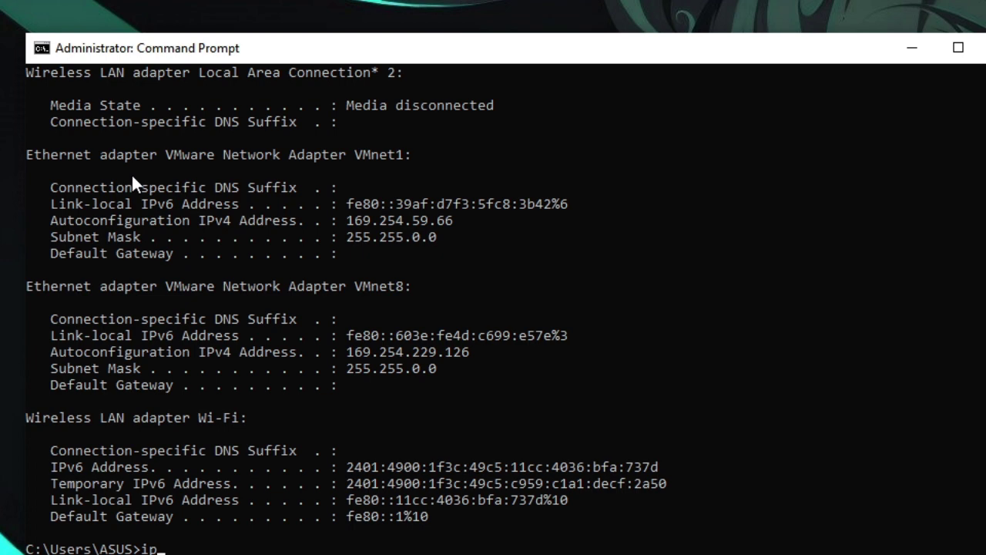
text(config )
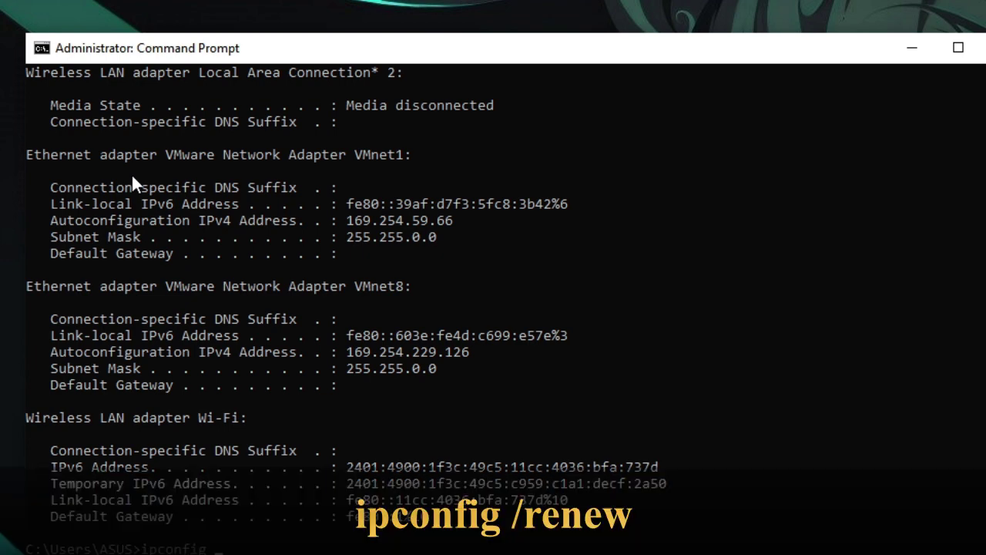
text(/renew)
key(Return)
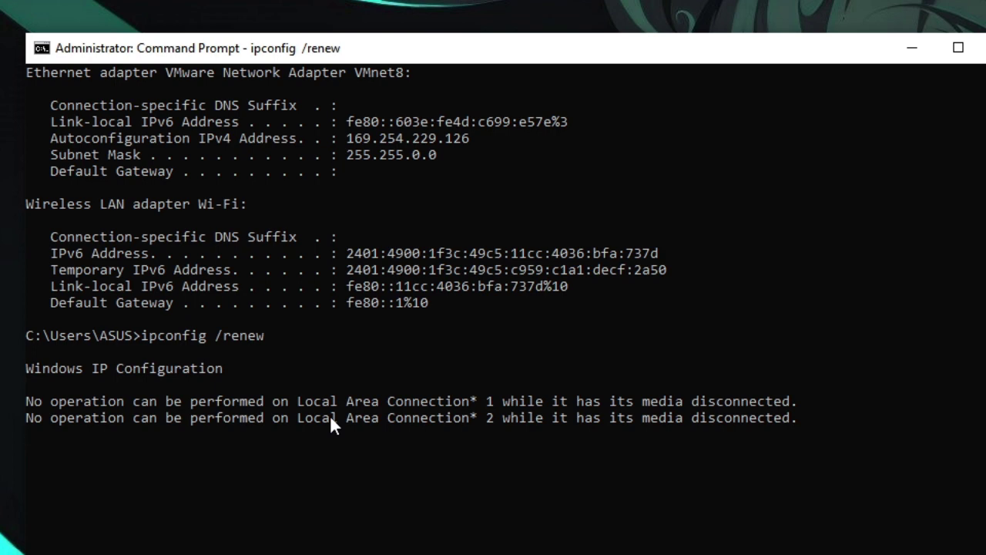
key(ctrl+c)
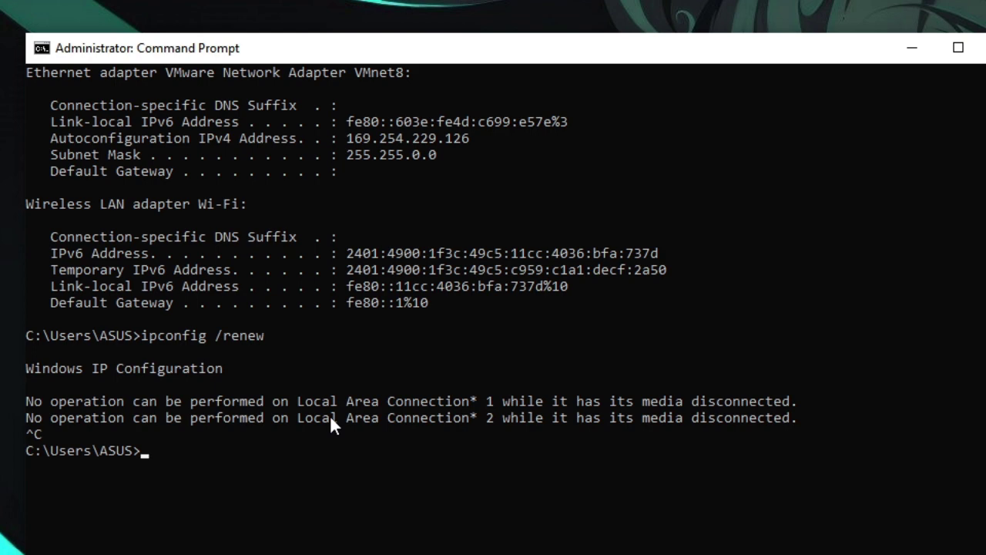
Step: Reset the Winsock catalog by running netsh winsock reset, and close the Command Prompt window
text(net)
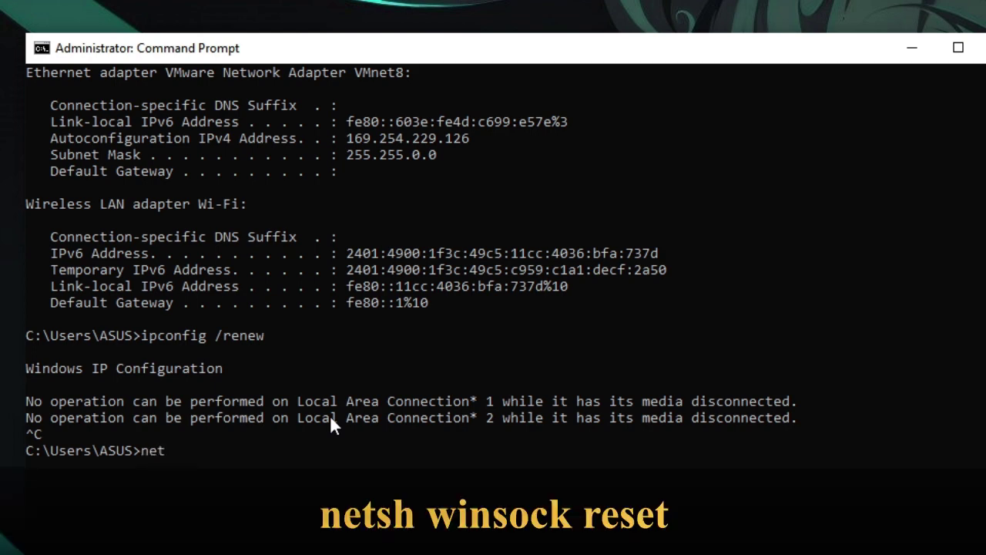
text(sh winsock rese)
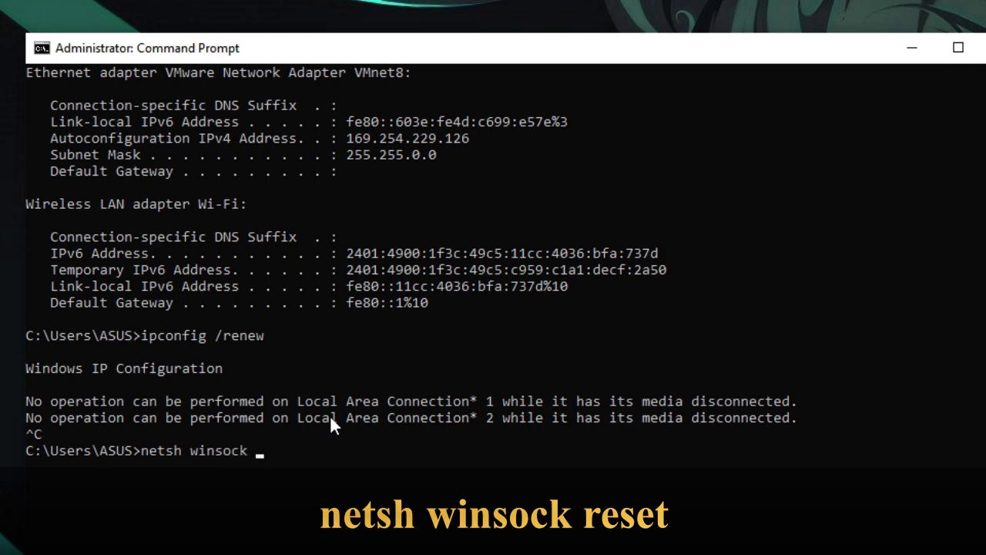
text(t)
key(Return)
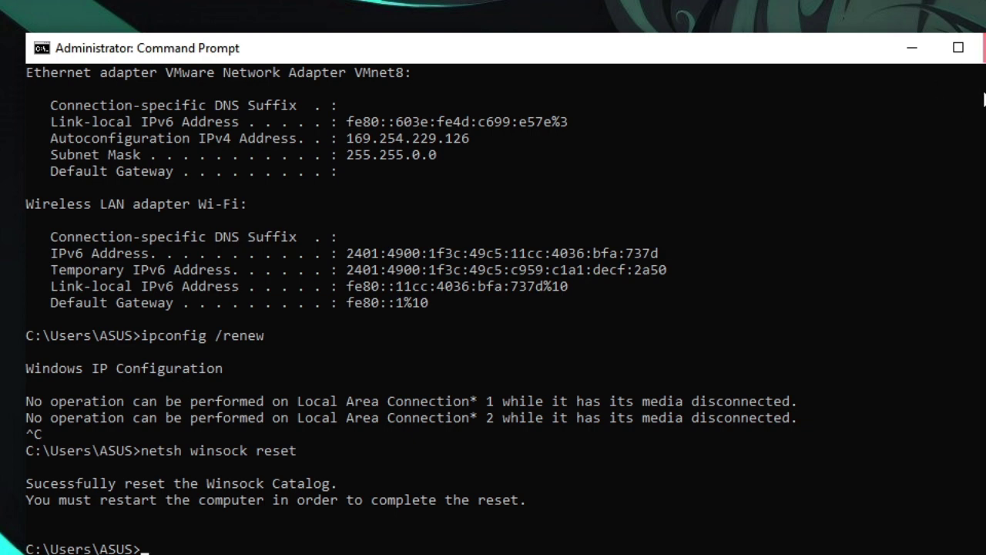
click(985, 48)
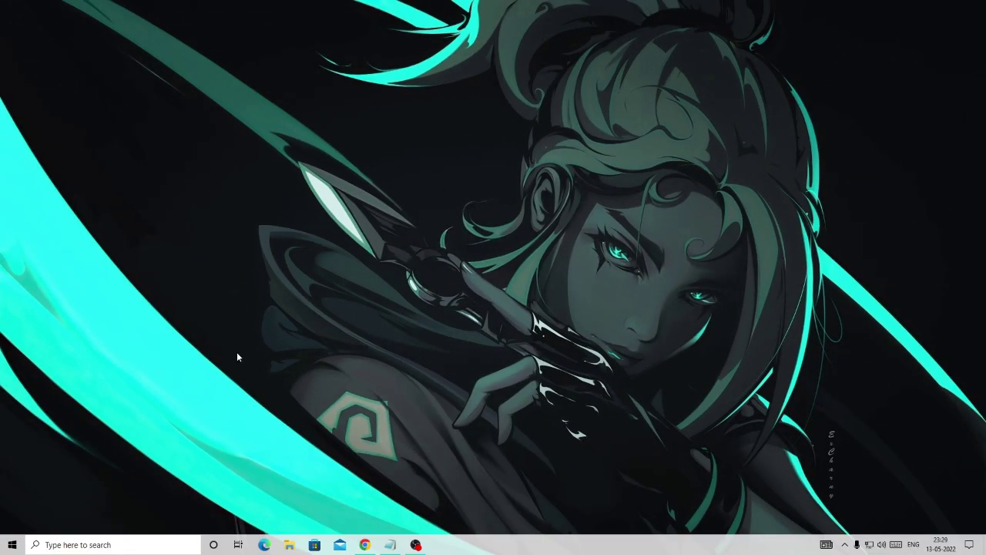
Step: Open the Network Connections window by running ncpa.cpl
key(super+r)
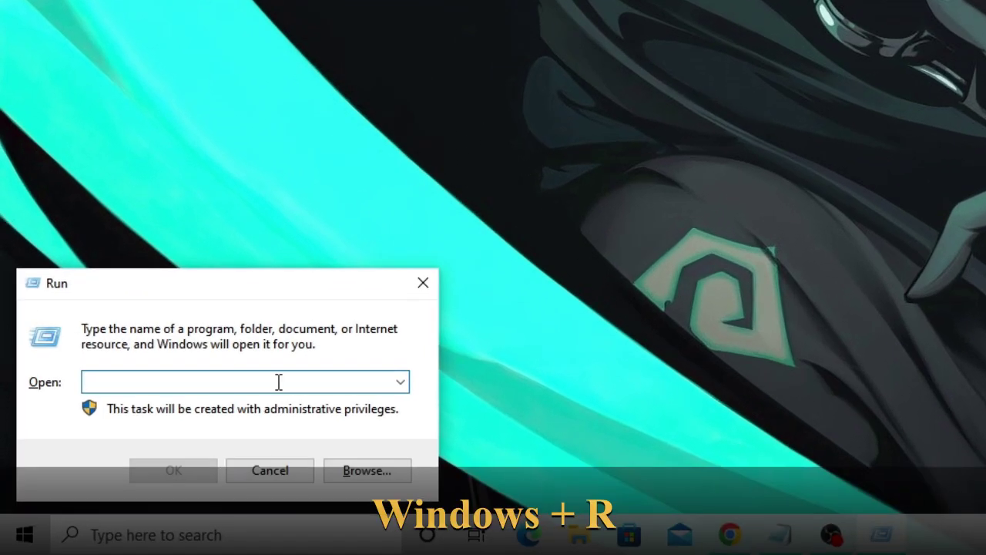
text(ncpa.cp)
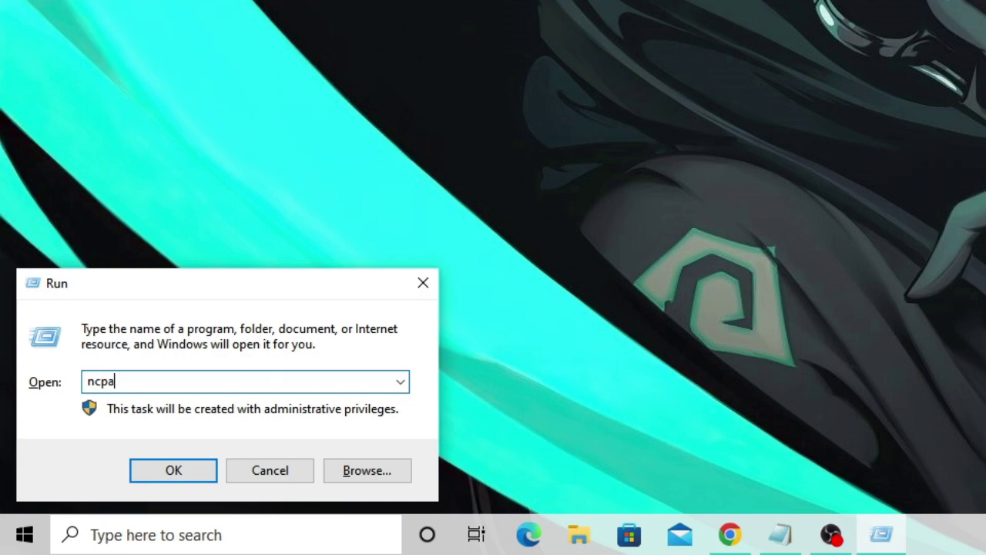
text(l)
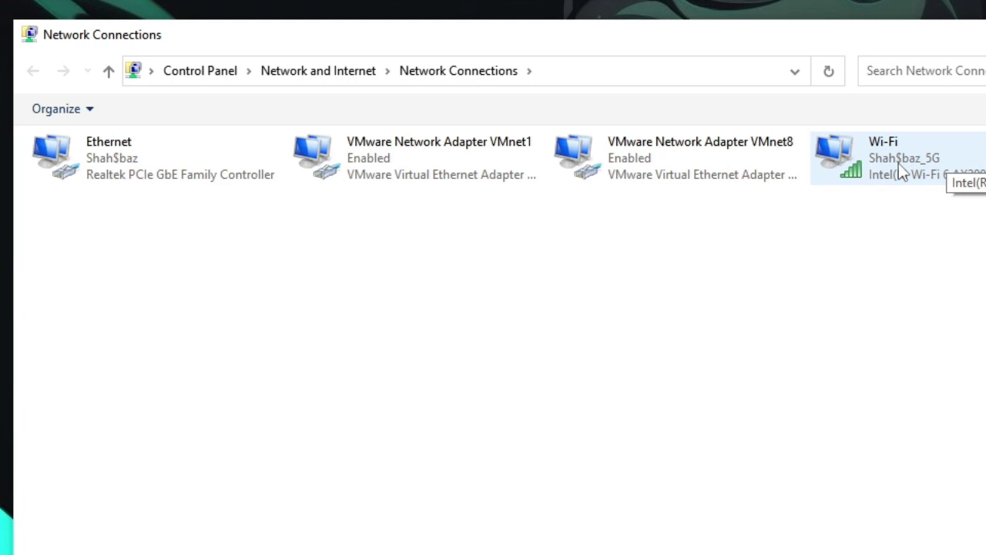
Step: Open the Internet Protocol Version 4 (TCP/IPv4) properties of the Wi-Fi adapter
click(896, 164)
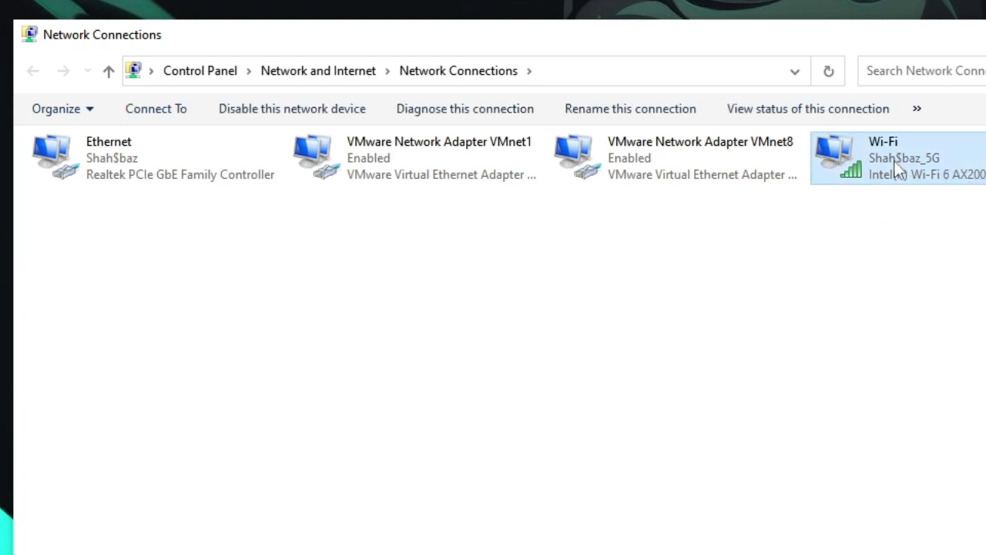
click(123, 162)
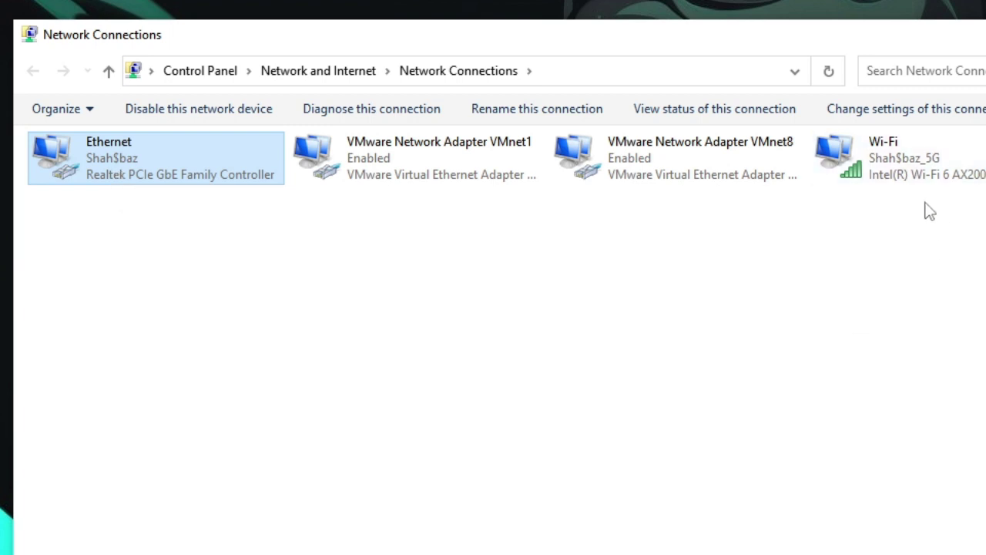
click(916, 168)
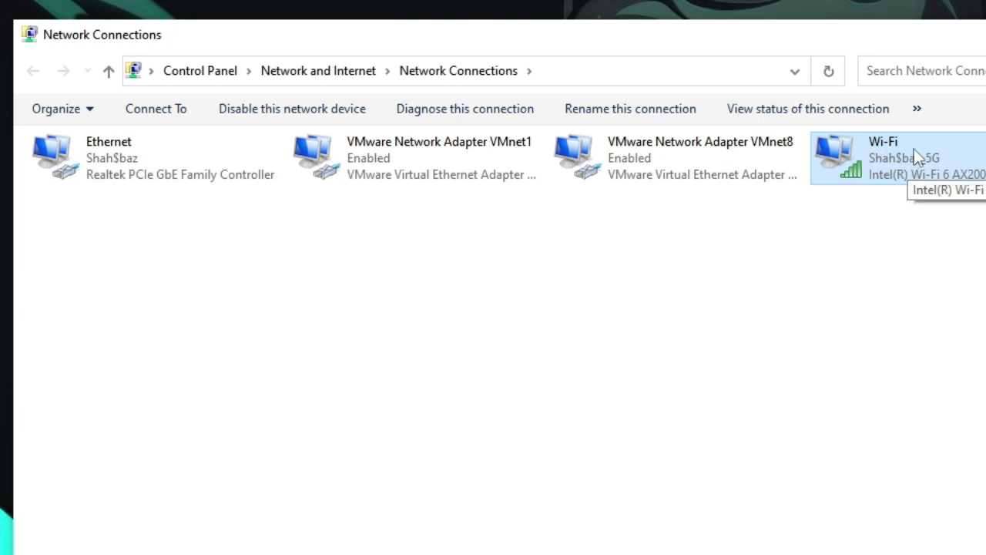
right_click(914, 149)
click(978, 365)
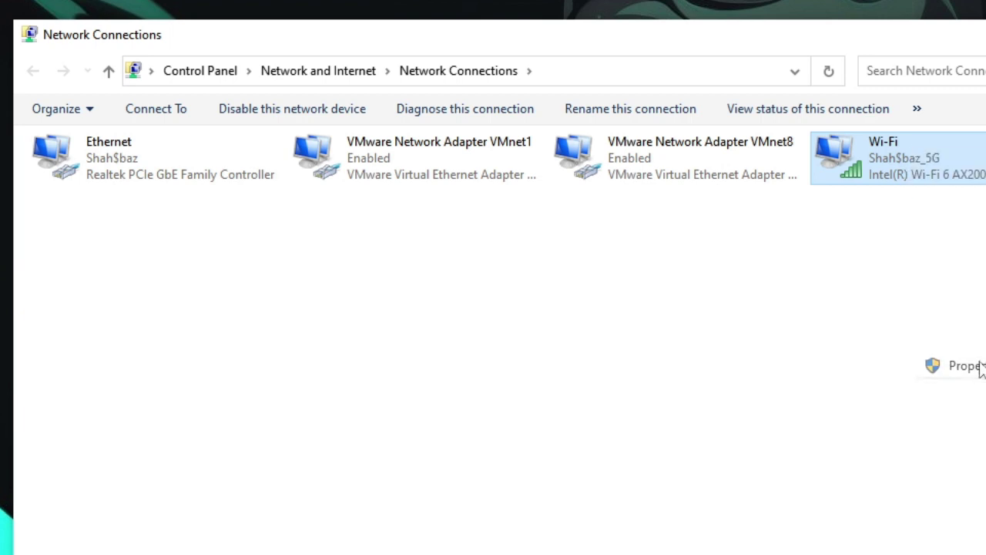
drag(312, 129, 687, 111)
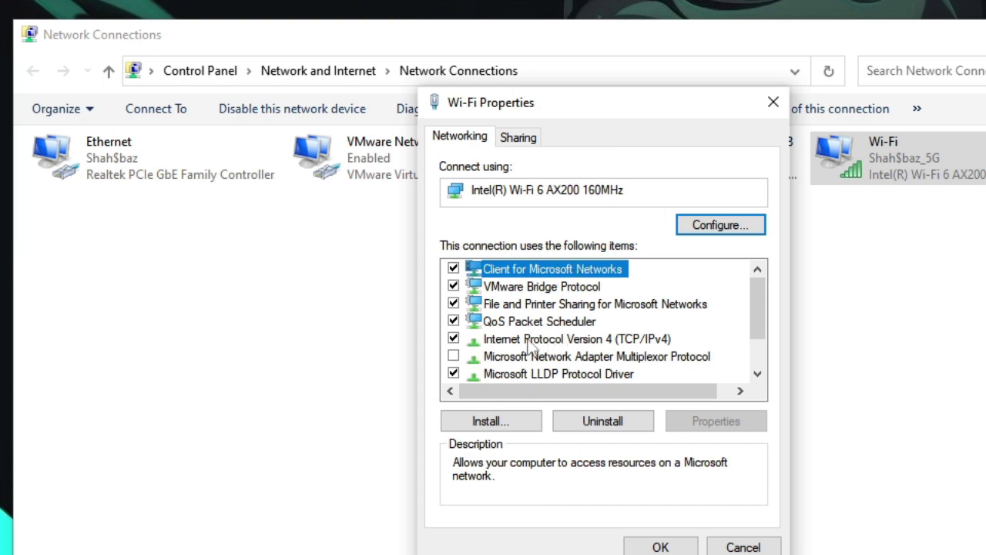
click(622, 343)
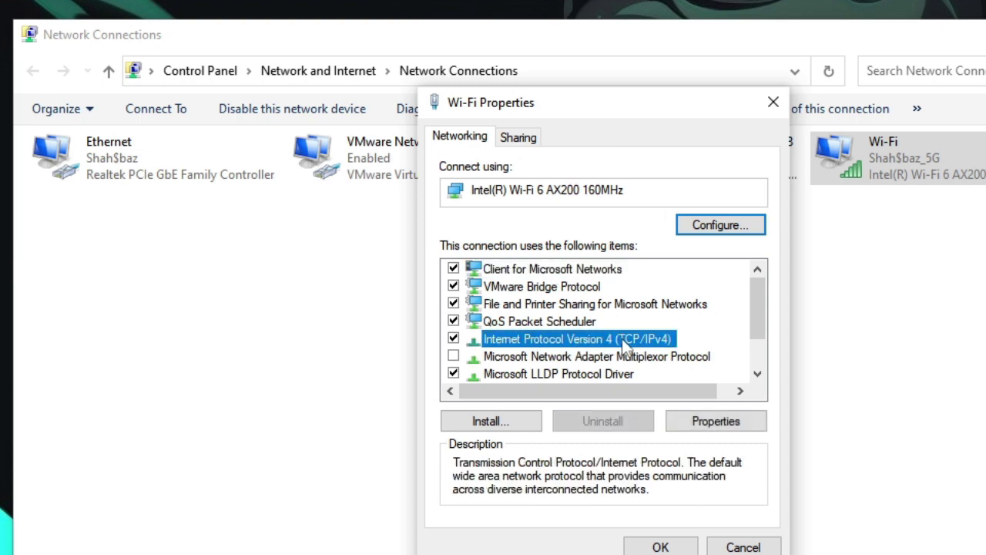
double_click(622, 339)
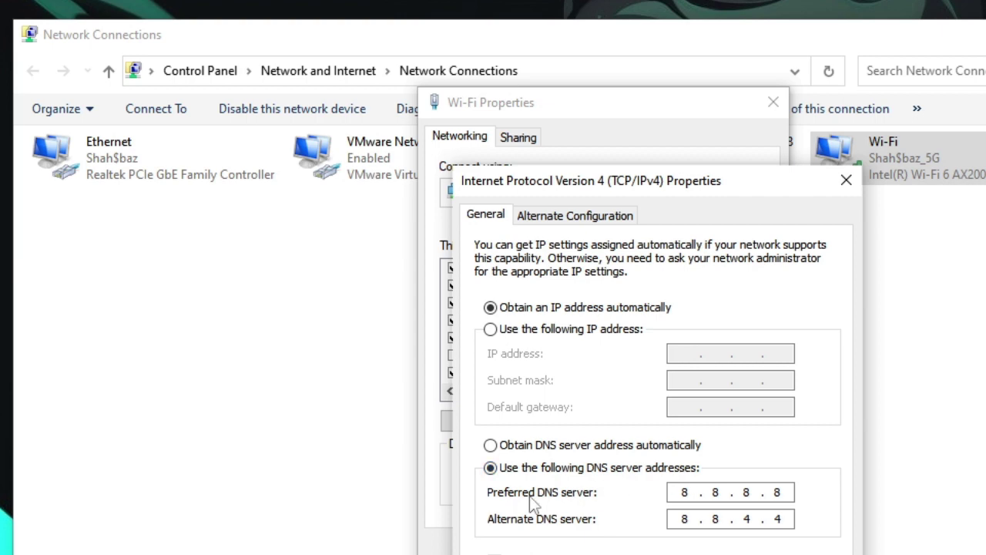
Step: Use preferred DNS server 8.8.8.8 and alternate DNS server 8.8.4.4, and confirm the IPv4 and Wi-Fi properties
click(690, 487)
text(.8.8)
key(Home)
click(686, 521)
text(.8)
double_click(778, 492)
key(Return)
click(661, 547)
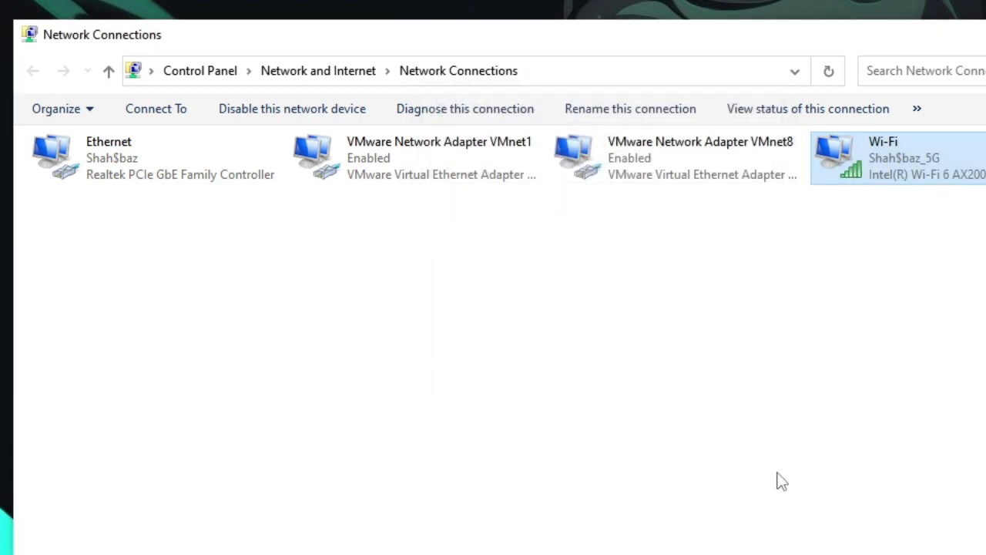
Step: Disable the Wi-Fi network adapter
right_click(893, 159)
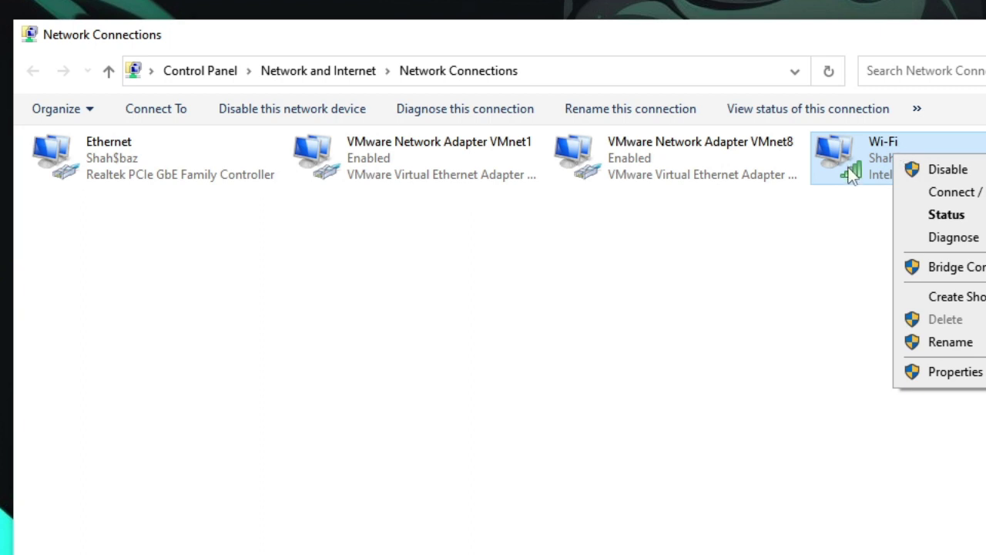
click(855, 190)
right_click(923, 160)
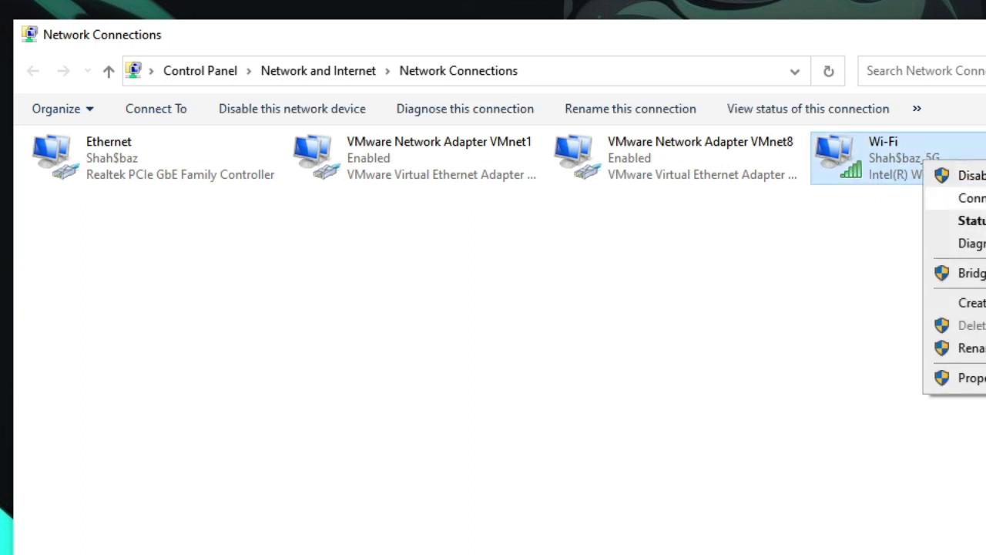
click(972, 176)
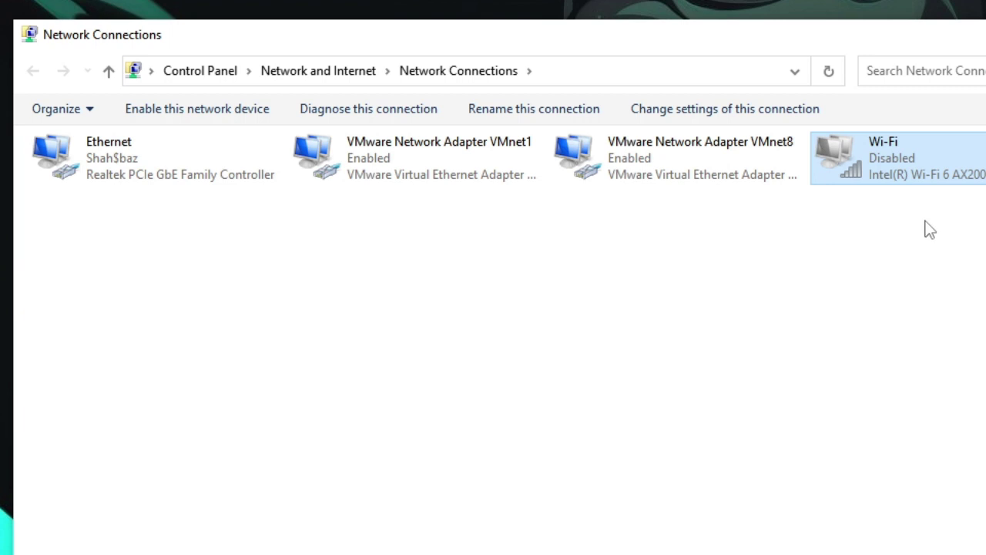
Step: Enable the Wi-Fi network adapter again
right_click(861, 255)
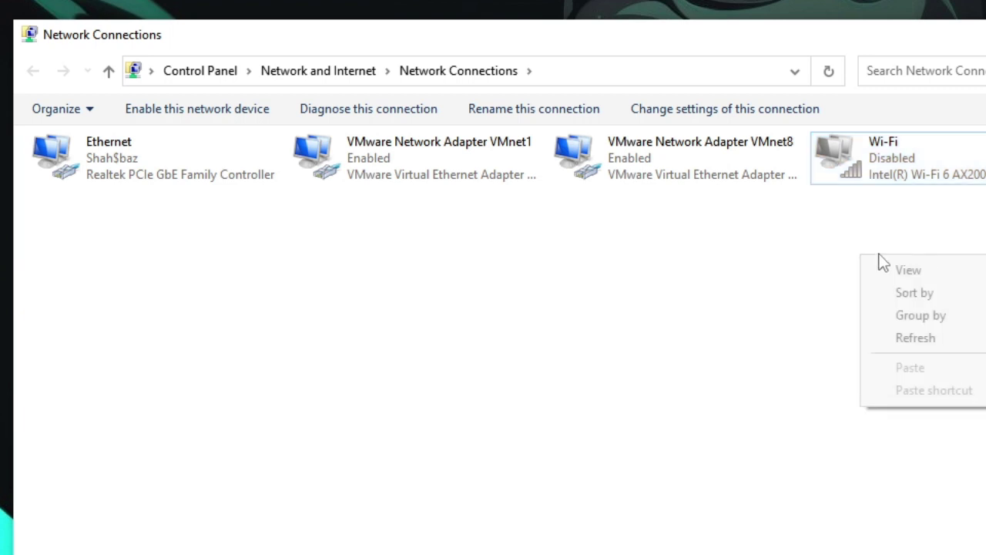
click(921, 172)
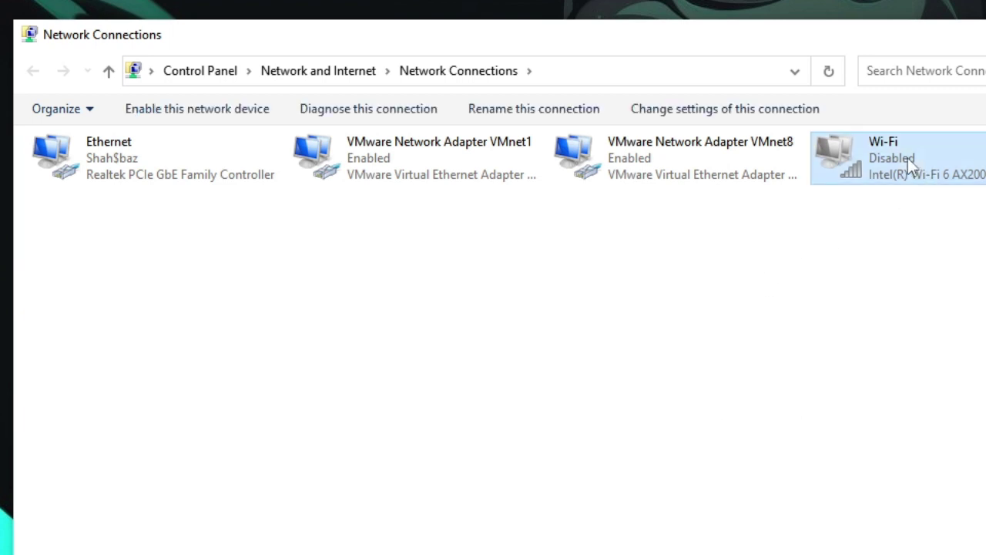
right_click(908, 158)
click(976, 176)
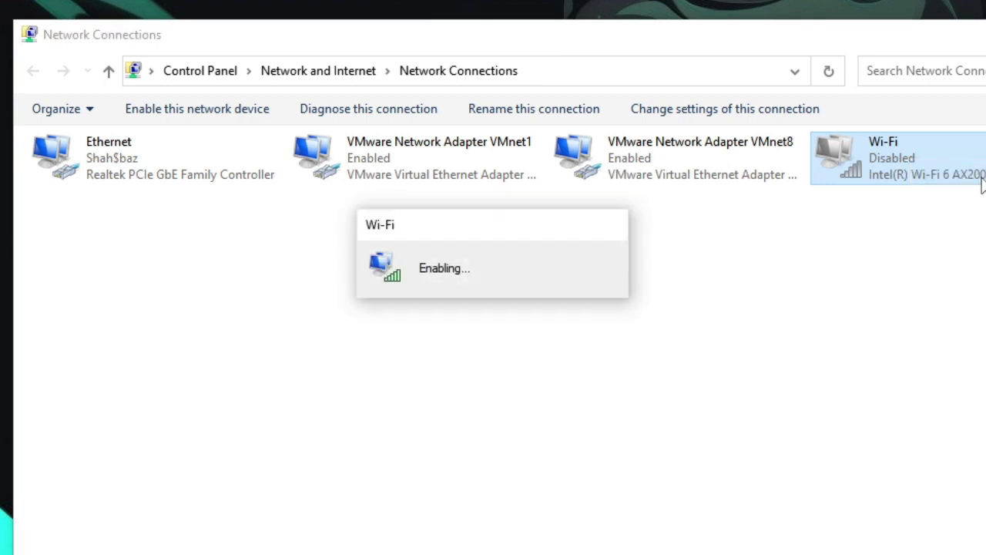